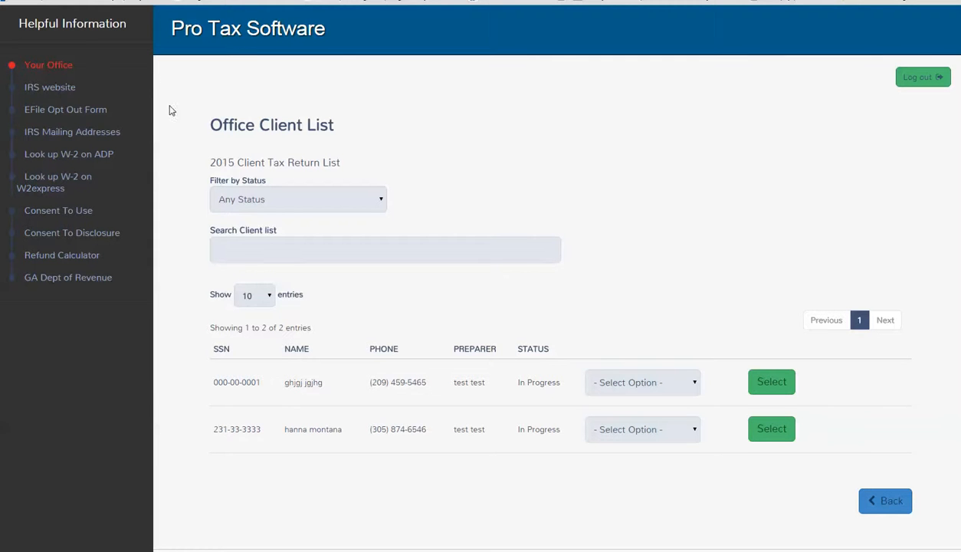
# Open the client search from the office home page and choose Email Return for the second client in the list
pyautogui.click(74, 75)
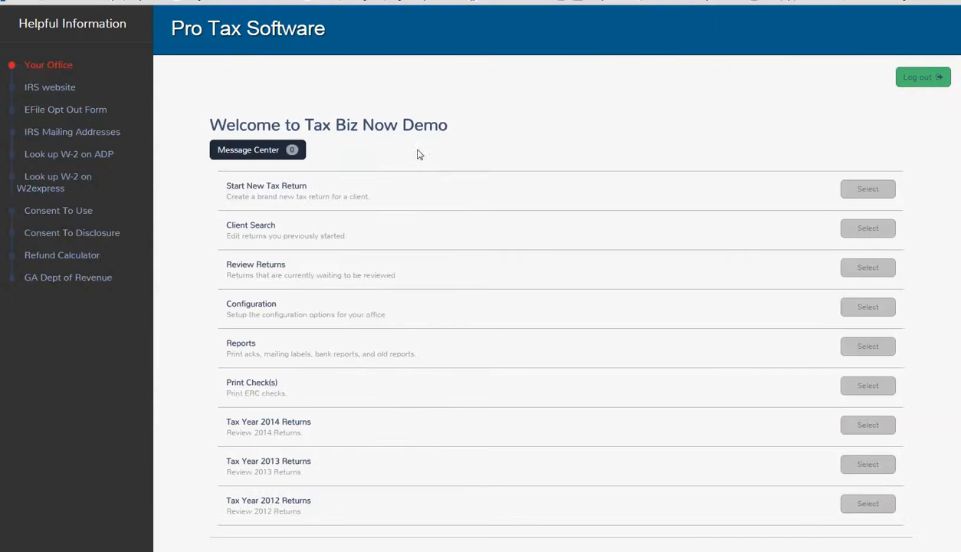
pyautogui.moveTo(225, 226); pyautogui.dragTo(245, 226)
pyautogui.click(245, 226)
pyautogui.click(844, 230)
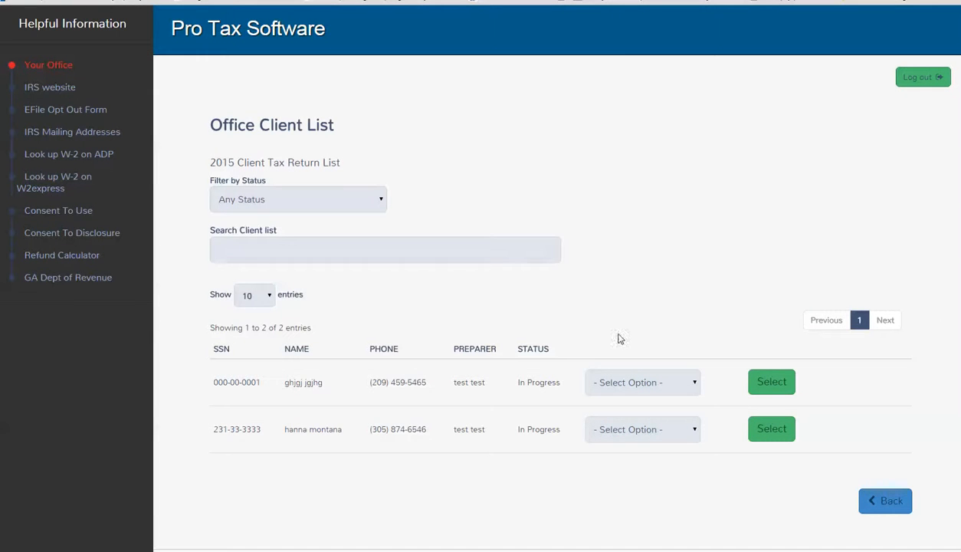
pyautogui.click(694, 434)
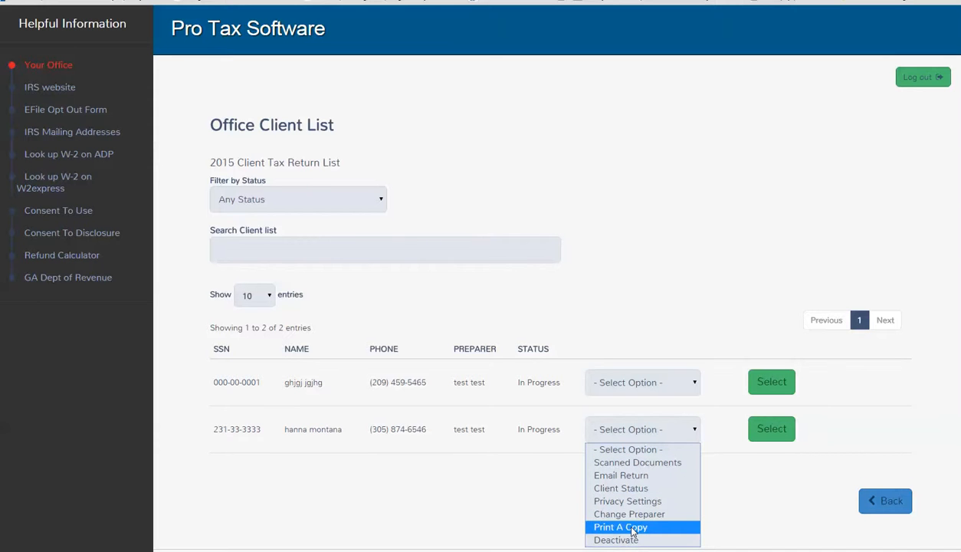
pyautogui.click(635, 476)
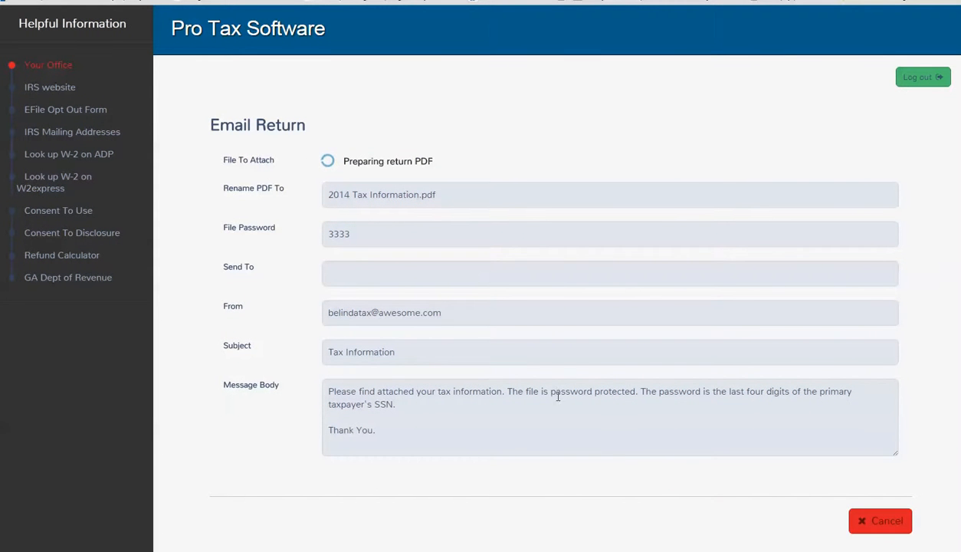
# Copy the sender's e-mail address from the From field into the Send To field of the email return form
pyautogui.moveTo(438, 167); pyautogui.dragTo(672, 189)
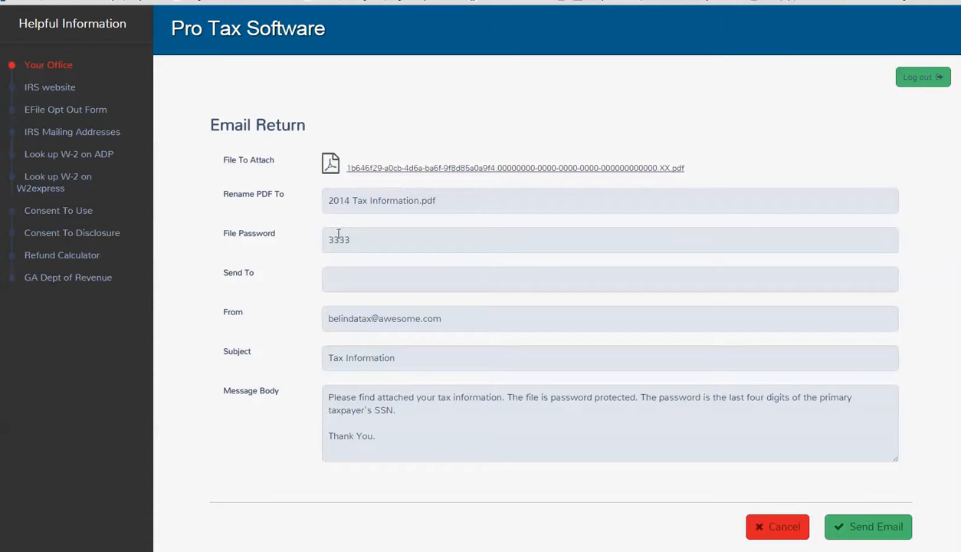
pyautogui.moveTo(348, 238); pyautogui.dragTo(322, 238)
pyautogui.moveTo(451, 318); pyautogui.dragTo(287, 322)
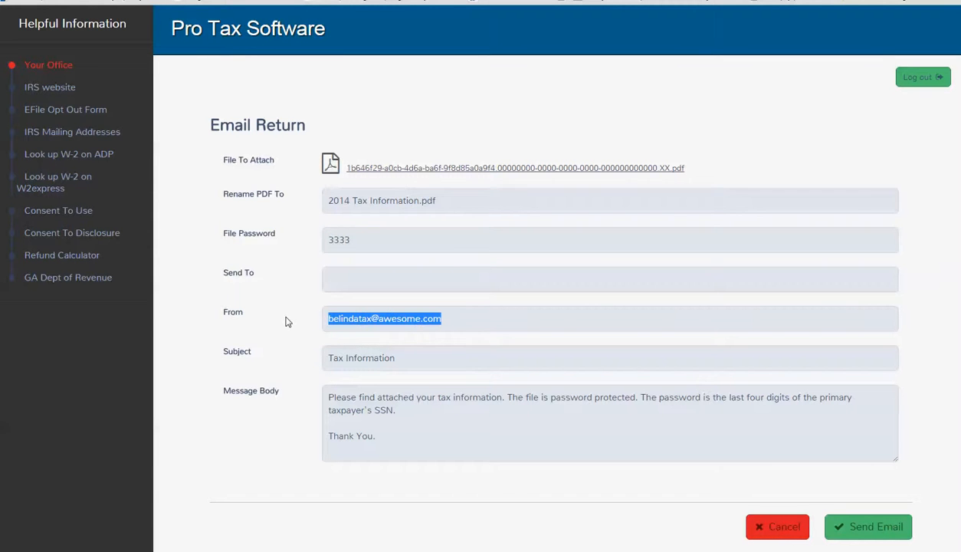
pyautogui.click(361, 287)
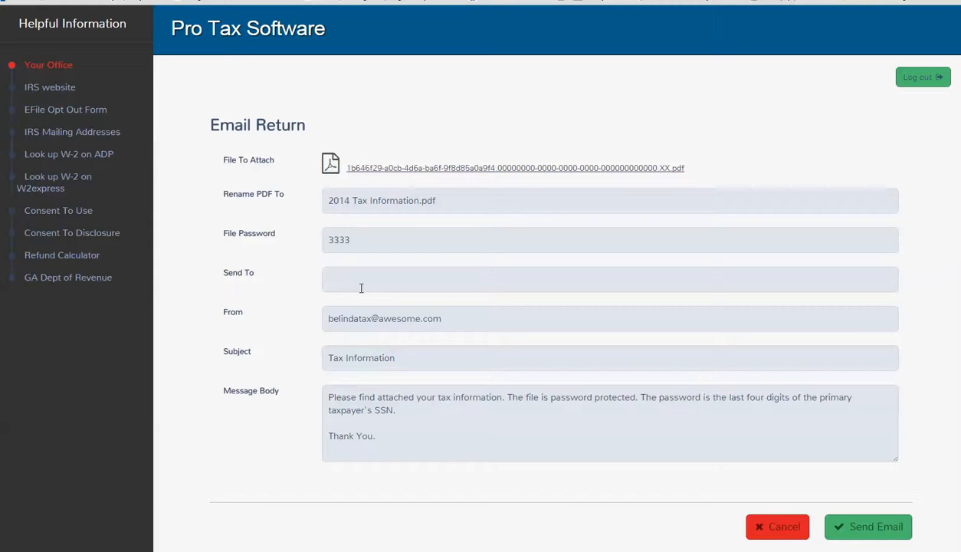
pyautogui.moveTo(442, 320); pyautogui.dragTo(325, 320)
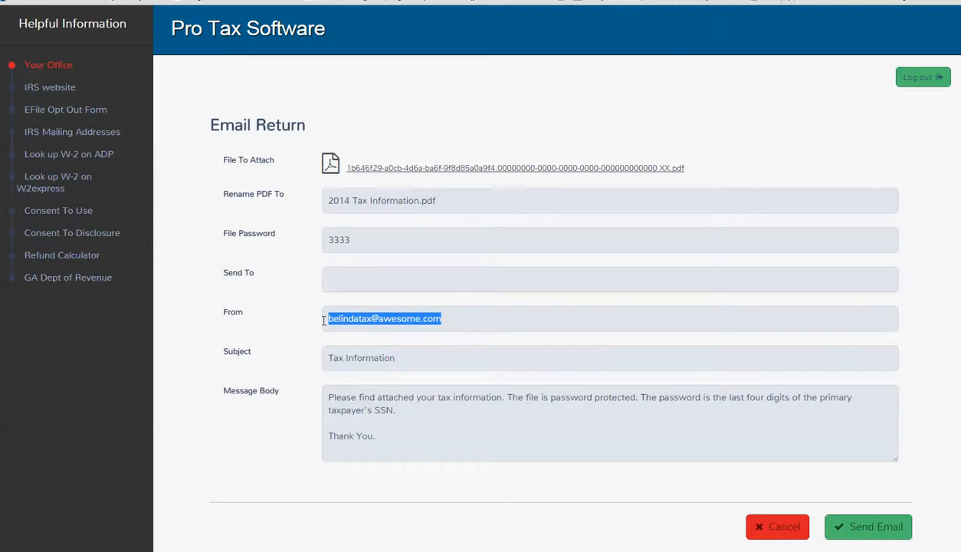
pyautogui.hotkey('ctrl', 'c')
pyautogui.click(363, 281)
pyautogui.hotkey('ctrl', 'v')
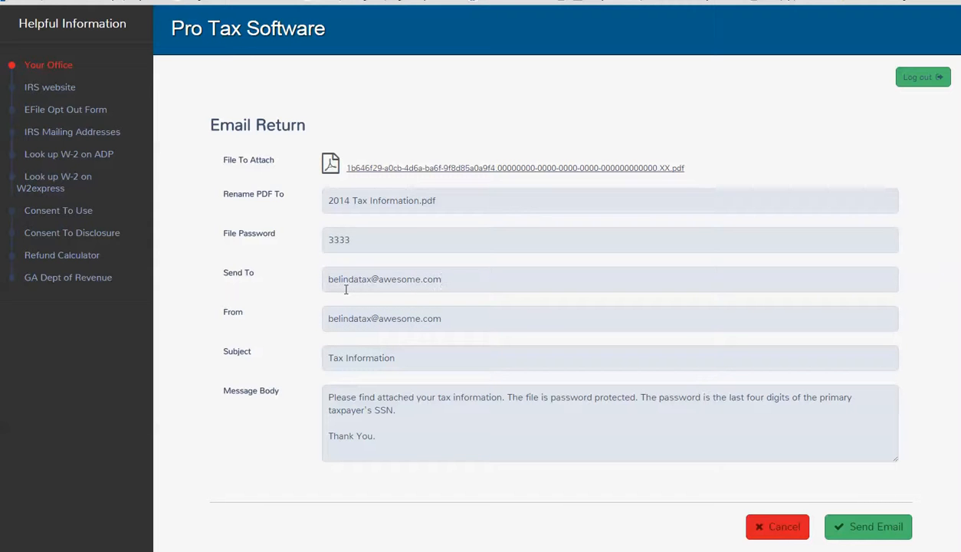
# Send the tax return email to the entered recipient and return to the office client list
pyautogui.moveTo(455, 280); pyautogui.dragTo(150, 283)
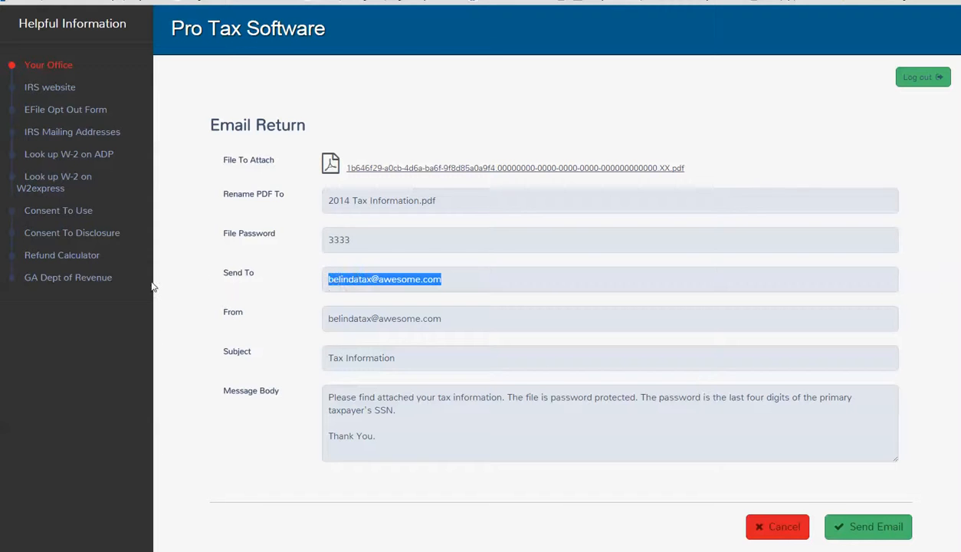
pyautogui.click(269, 337)
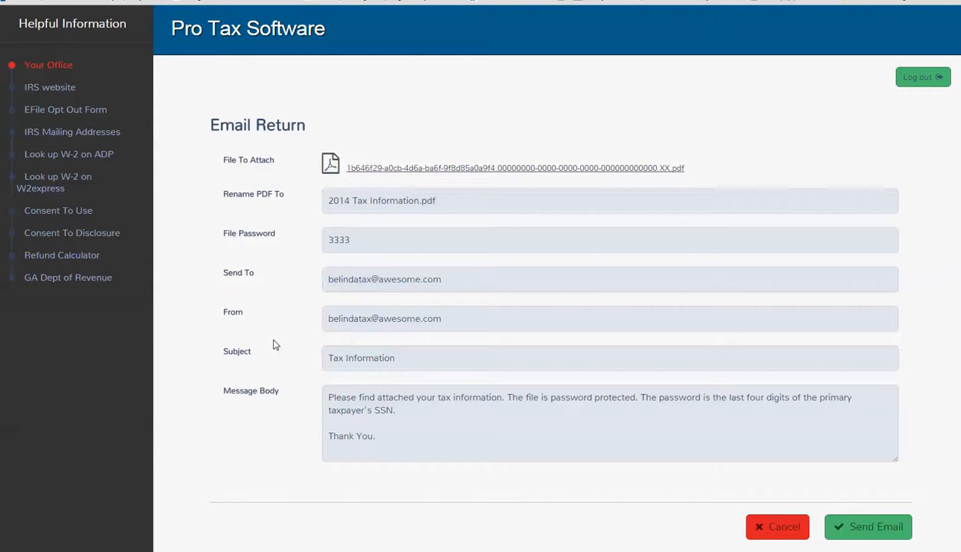
pyautogui.click(852, 534)
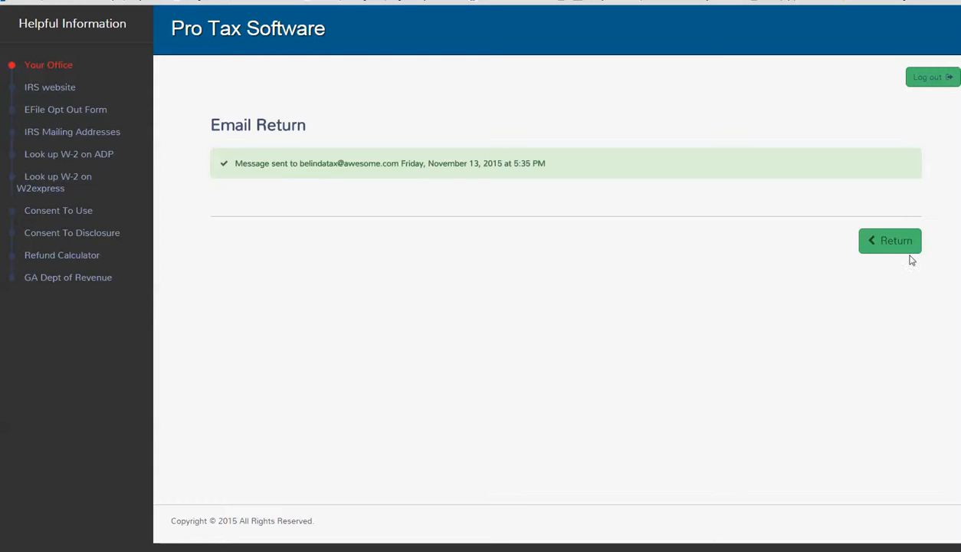
pyautogui.click(885, 254)
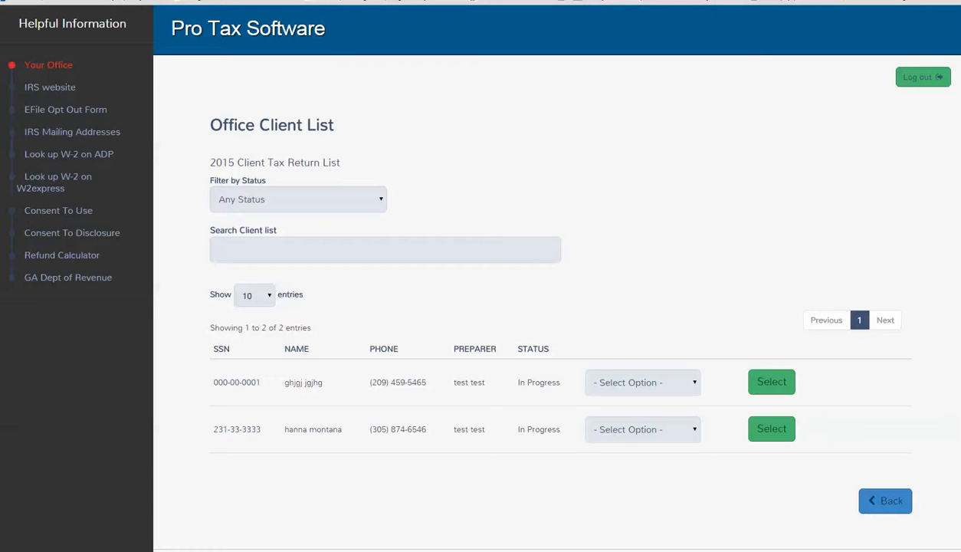
# Upload Koala.jpg from Sample Pictures to the second client's scanned documents and close the upload window
pyautogui.click(689, 433)
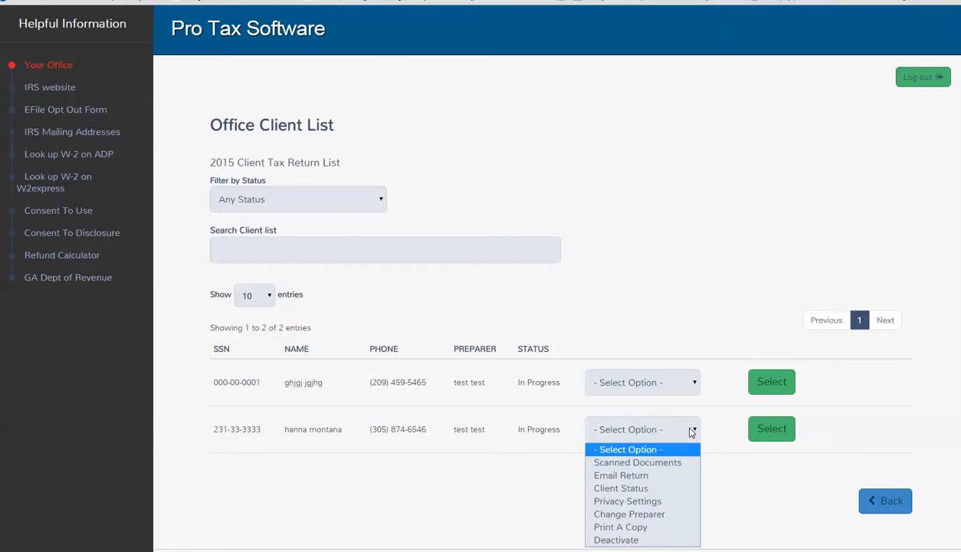
pyautogui.click(655, 461)
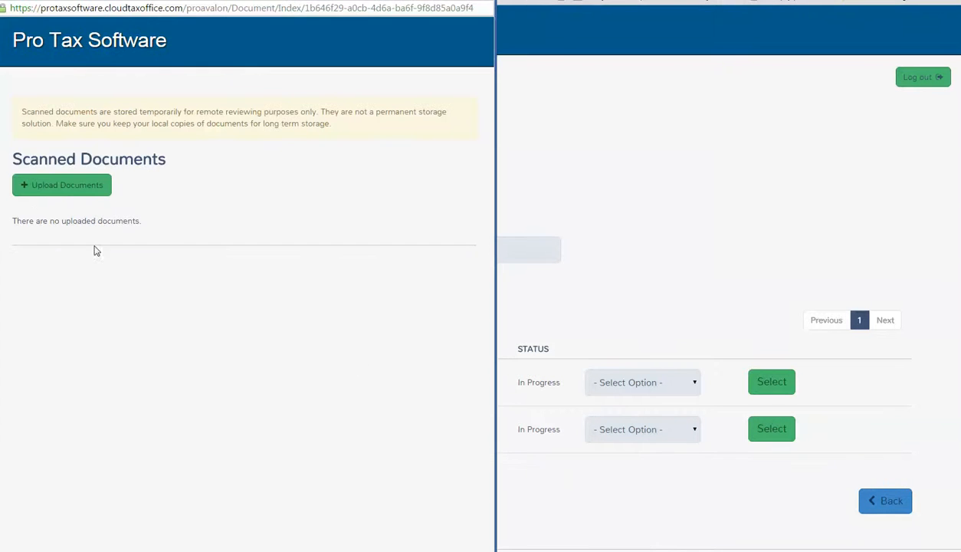
pyautogui.moveTo(217, 9); pyautogui.dragTo(271, 8)
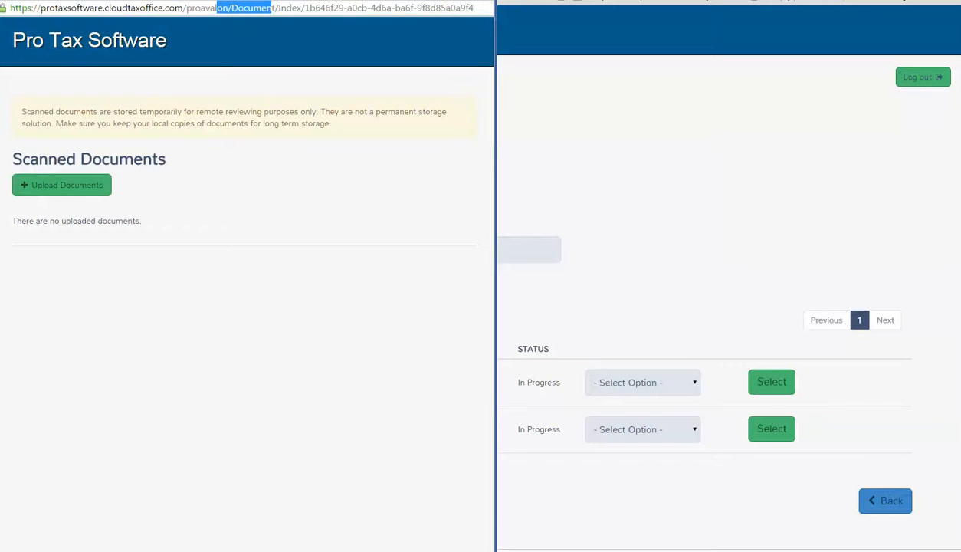
pyautogui.click(238, 253)
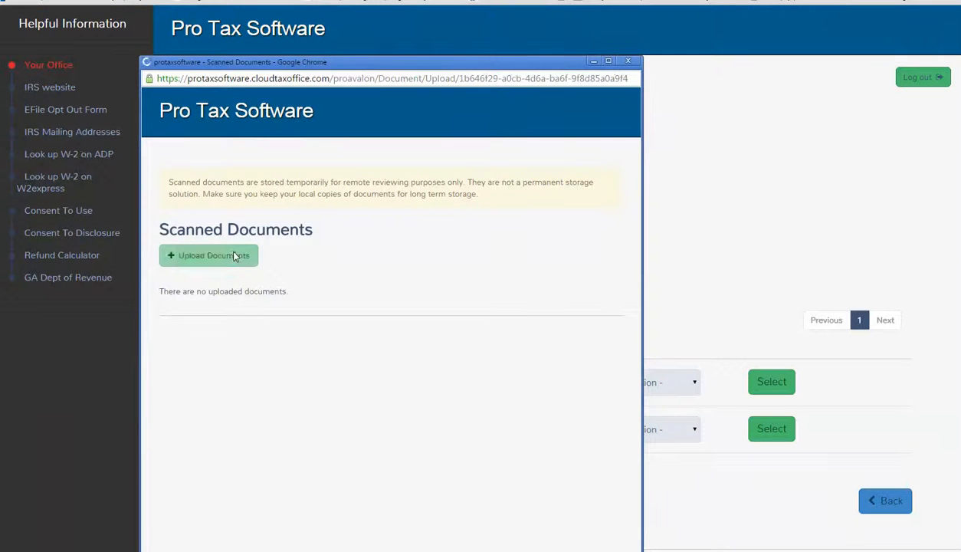
pyautogui.click(242, 268)
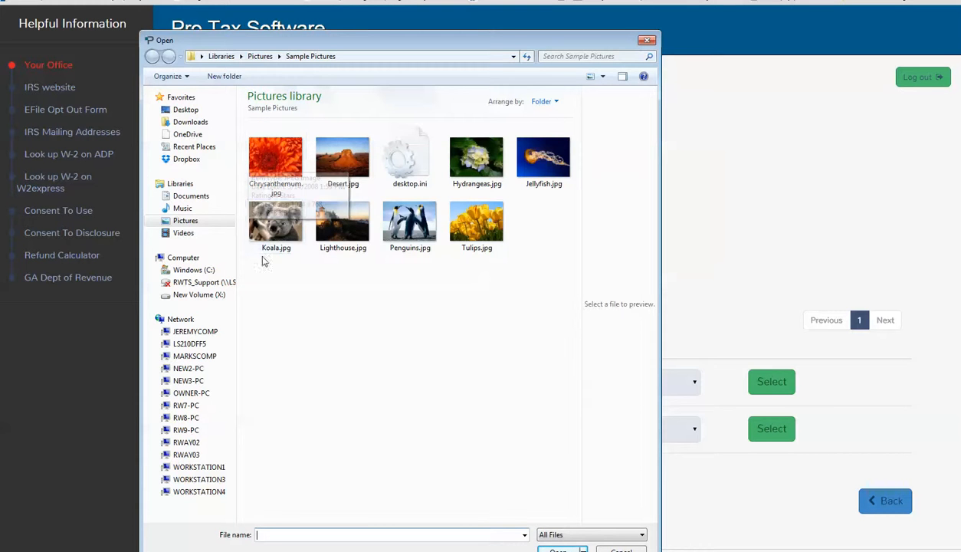
pyautogui.doubleClick(268, 229)
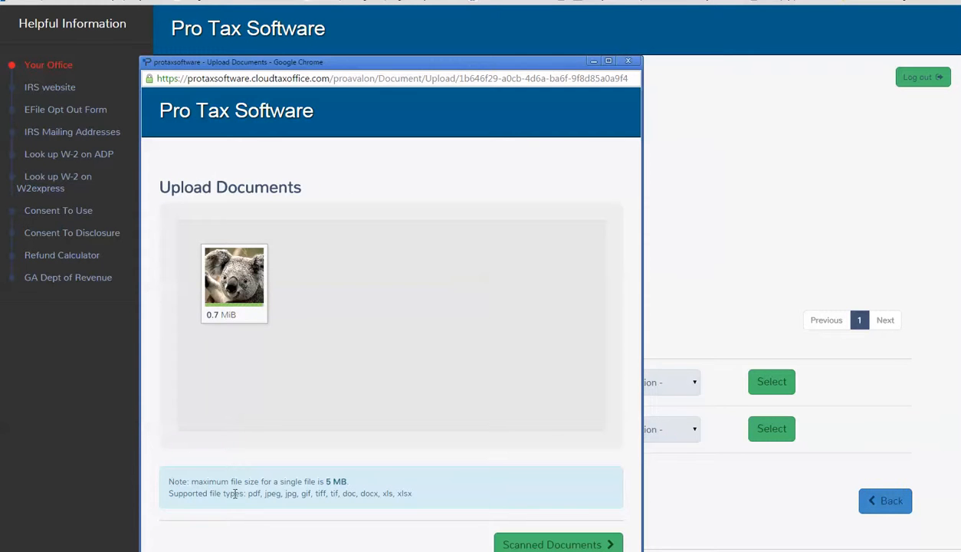
pyautogui.moveTo(246, 493); pyautogui.dragTo(398, 503)
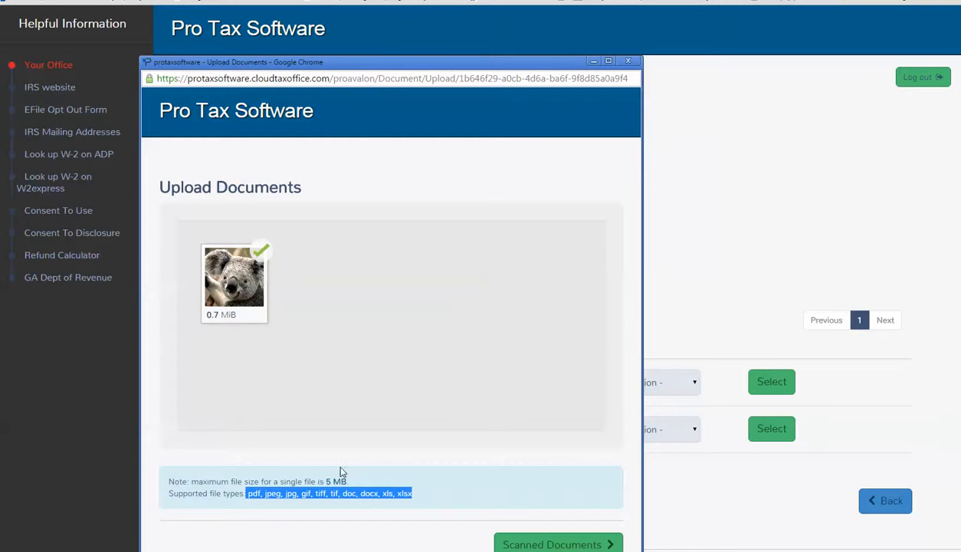
pyautogui.click(638, 63)
# View the uploaded Koala.jpg in the second client's scanned documents, and close the viewer window
pyautogui.click(688, 431)
pyautogui.click(674, 463)
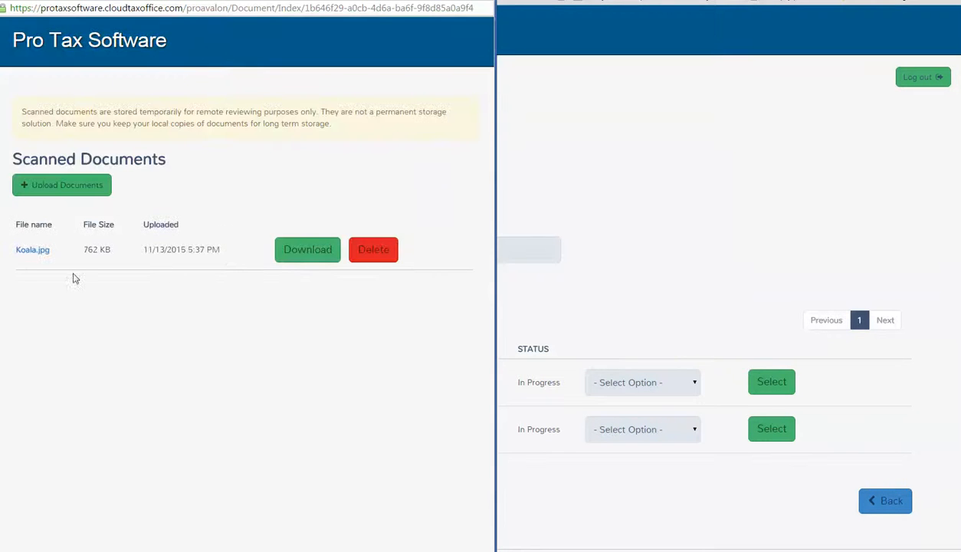
pyautogui.click(25, 256)
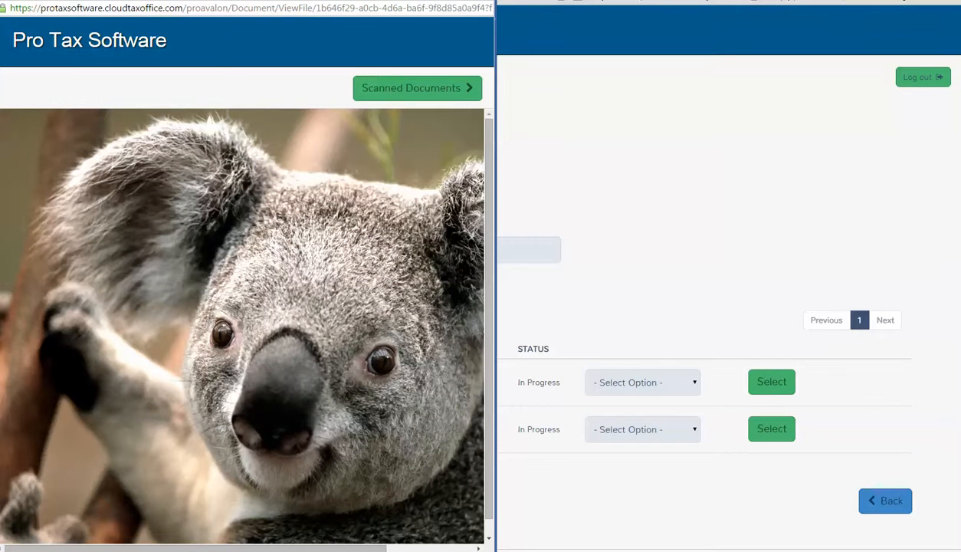
pyautogui.click(483, 1)
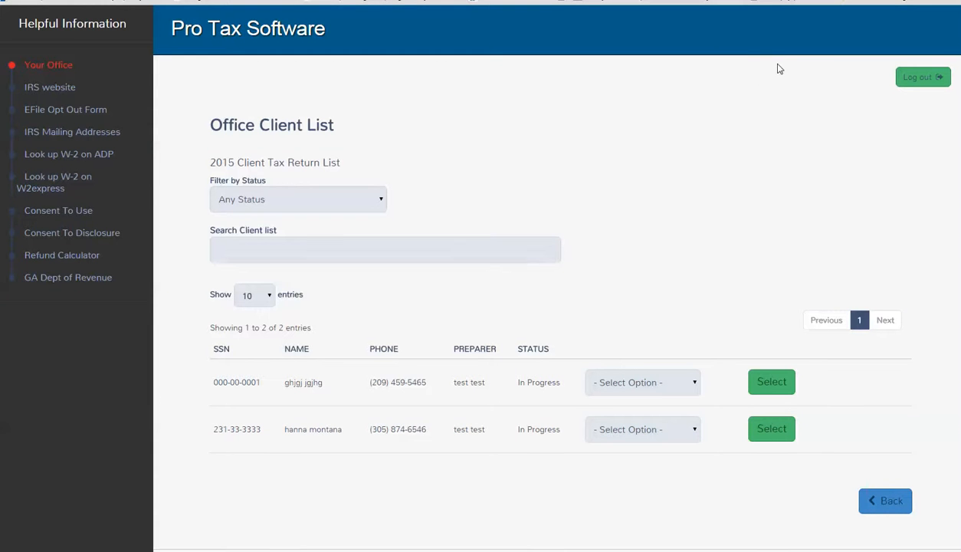
# Open the second client's return, draw the taxpayer's electronic signature on the submission page, and save it
pyautogui.click(783, 432)
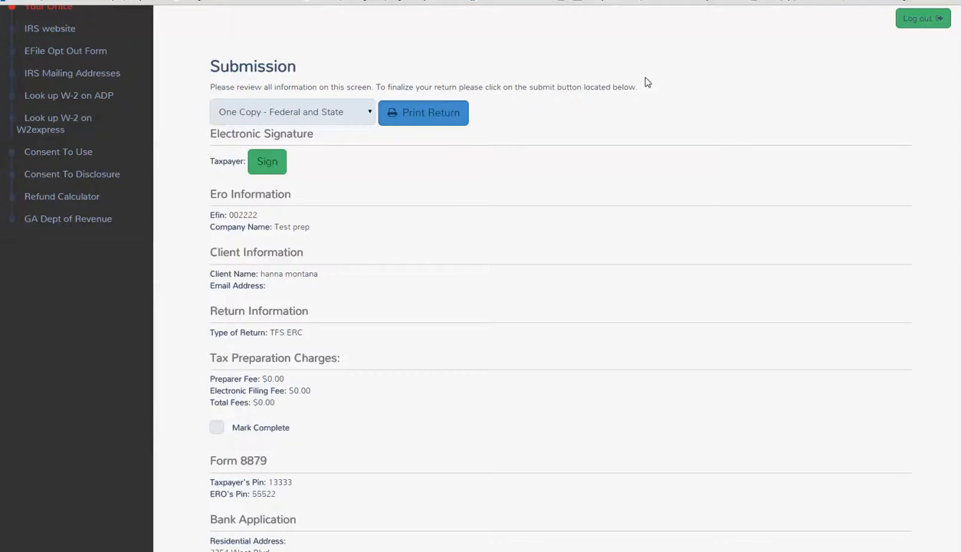
pyautogui.scroll(2, 205, 265)
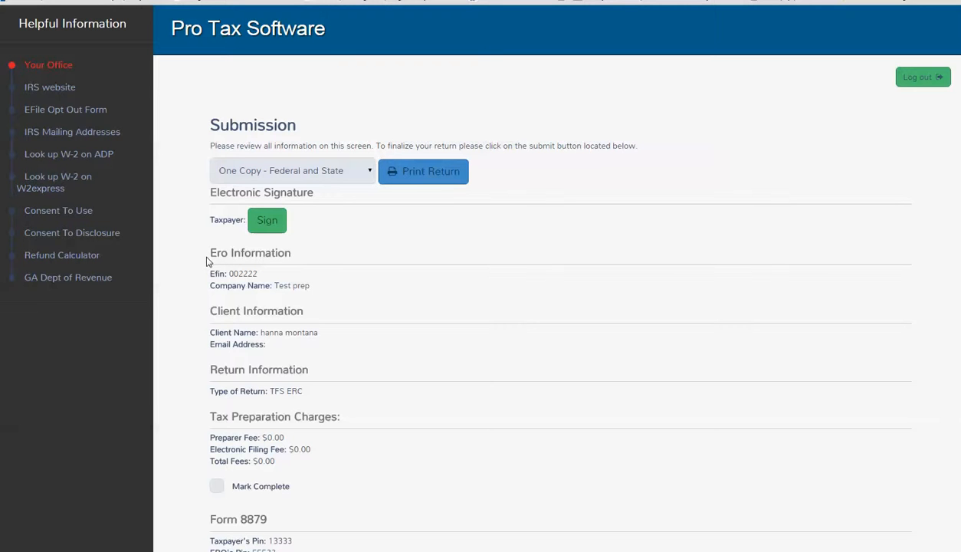
pyautogui.click(267, 221)
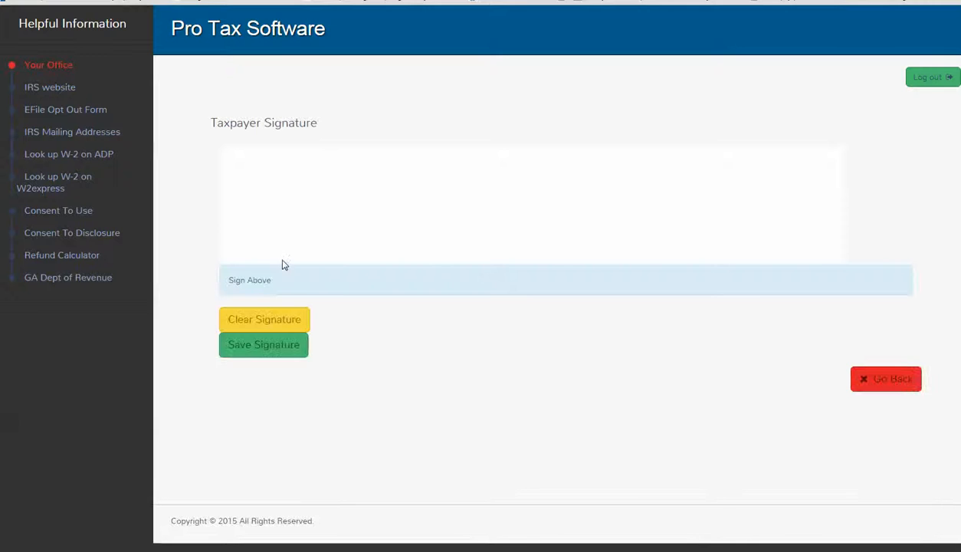
pyautogui.moveTo(281, 239)
pyautogui.mouseDown()
pyautogui.moveTo(469, 176)
pyautogui.moveTo(717, 239)
pyautogui.mouseUp()
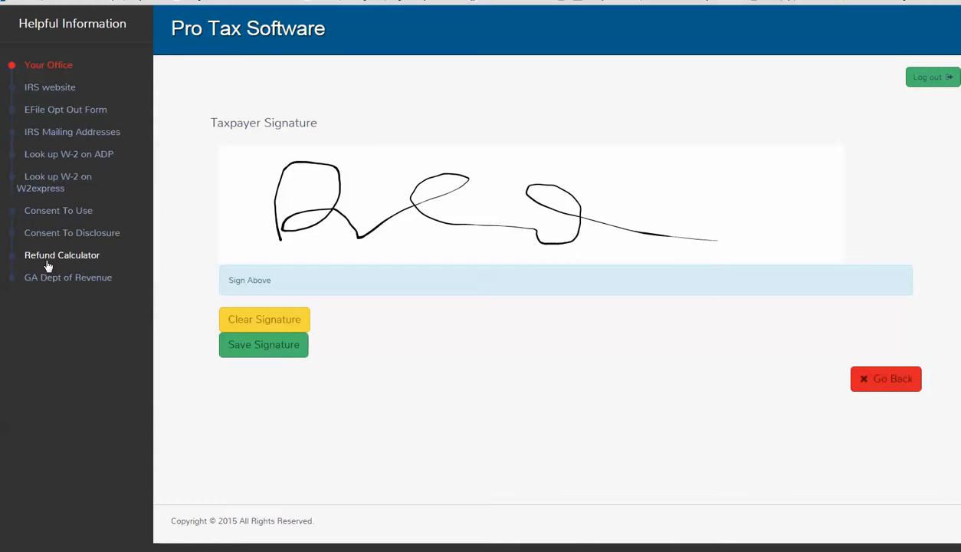
pyautogui.click(242, 341)
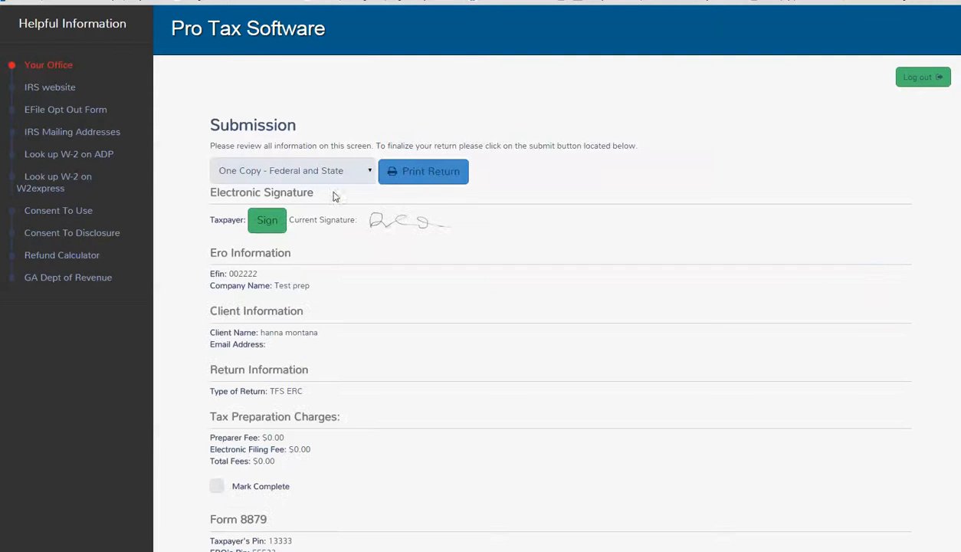
# Generate the return printout with the option One Copy - F8879 Only and examine the signed form and its following pages
pyautogui.click(335, 172)
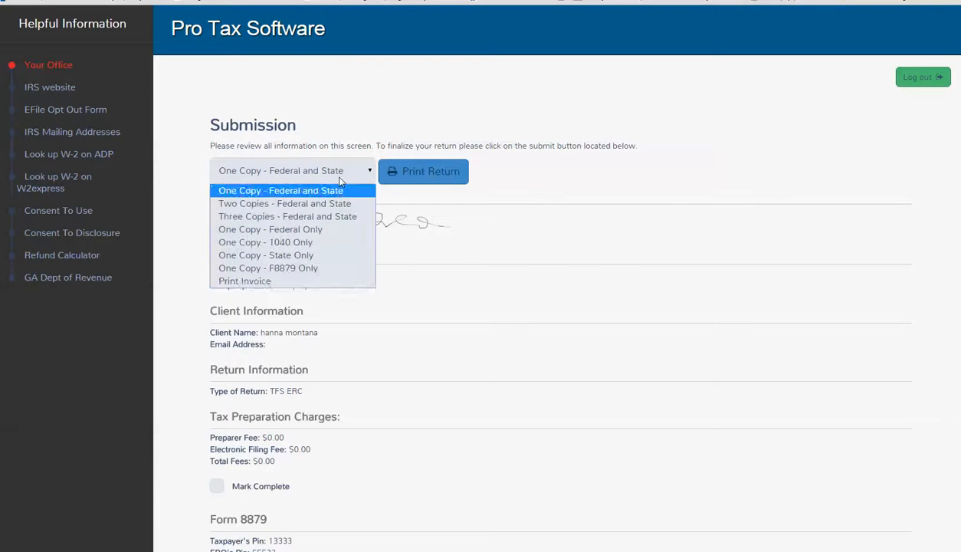
pyautogui.click(310, 268)
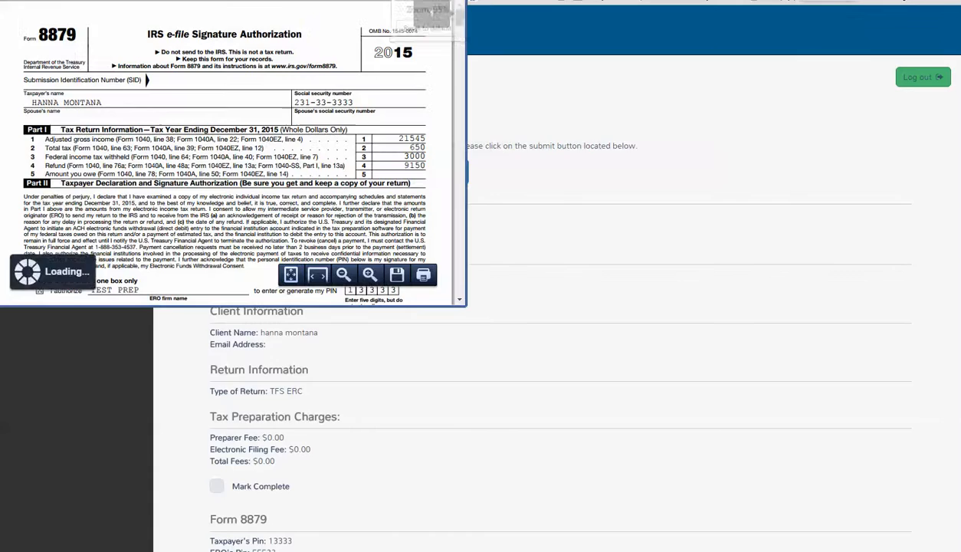
pyautogui.scroll(-5, 220, 95)
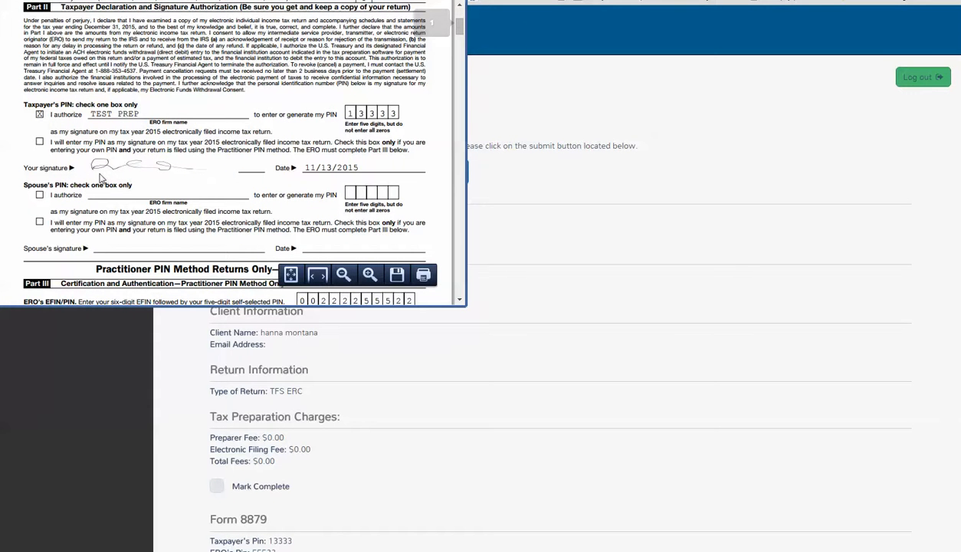
pyautogui.scroll(-15, 129, 173)
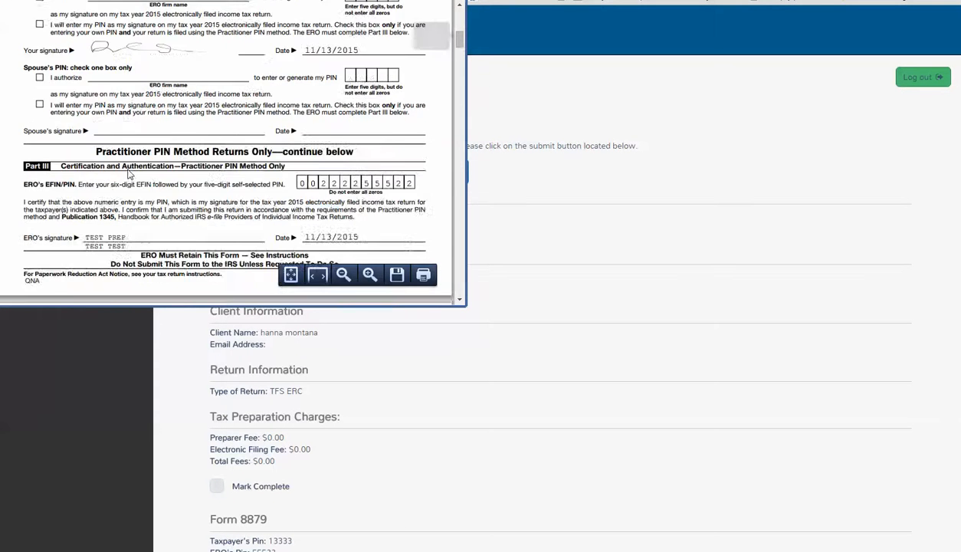
pyautogui.scroll(-20, 129, 173)
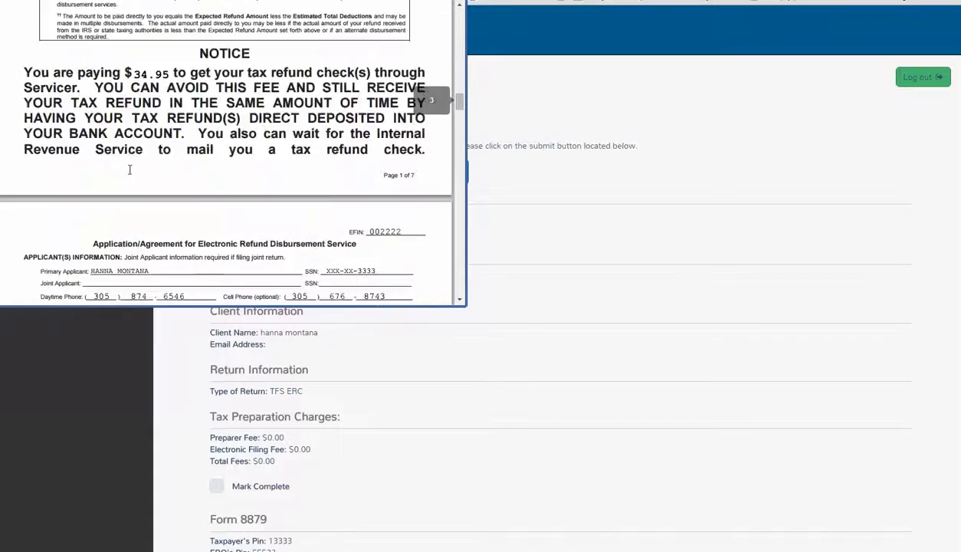
pyautogui.scroll(-20, 130, 173)
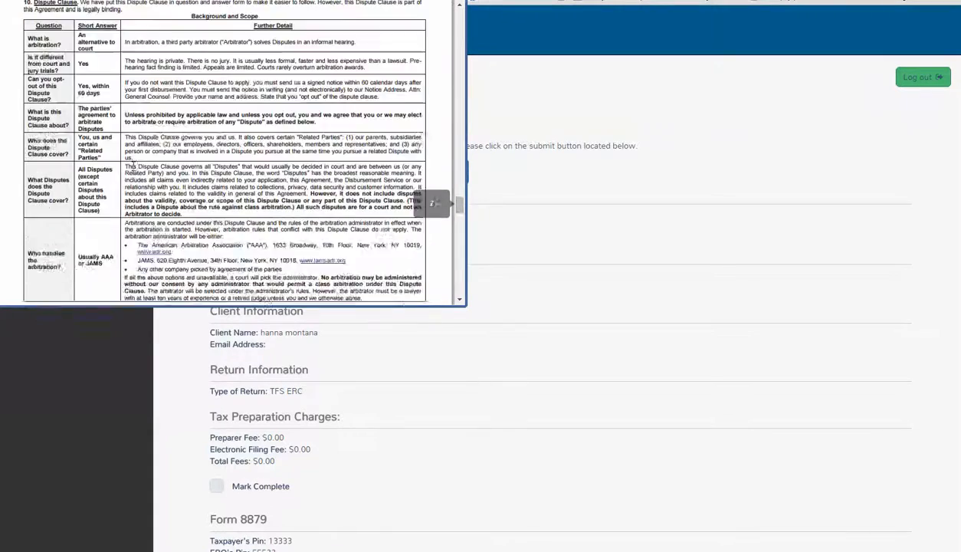
pyautogui.scroll(-5, 132, 165)
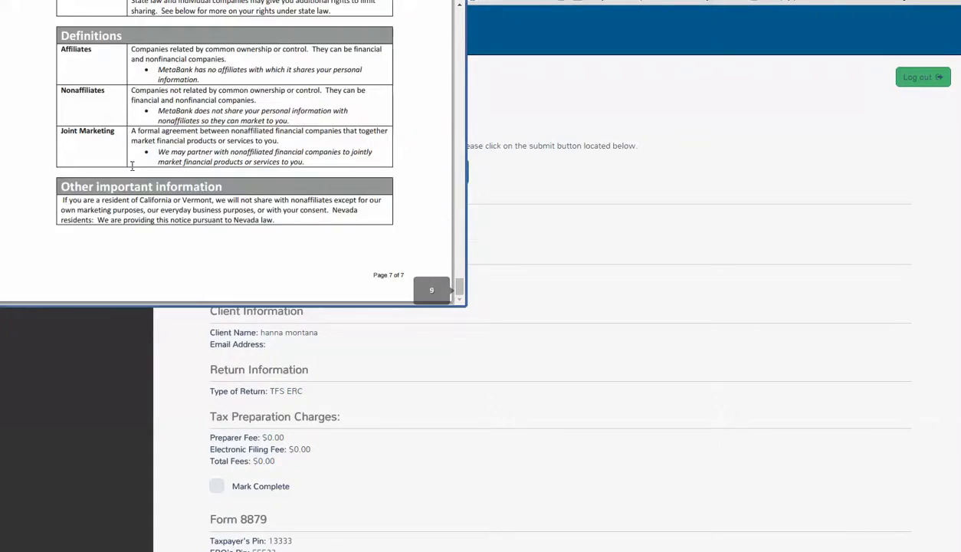
# Examine the applicant's signature on the Electronic Refund Disbursement Service agreement in the printout, and close the printout window
pyautogui.scroll(20, 132, 167)
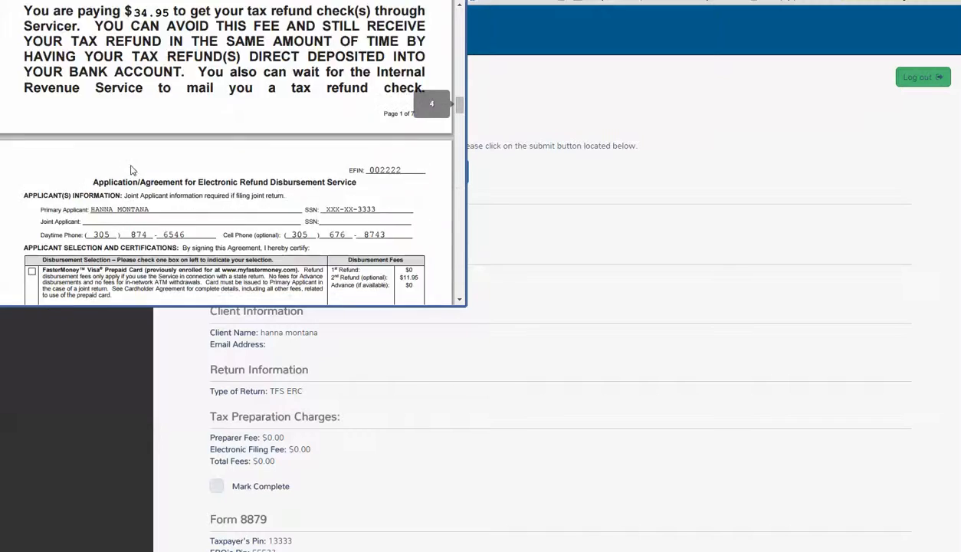
pyautogui.scroll(-3, 130, 170)
pyautogui.scroll(1, 131, 170)
pyautogui.scroll(-6, 130, 170)
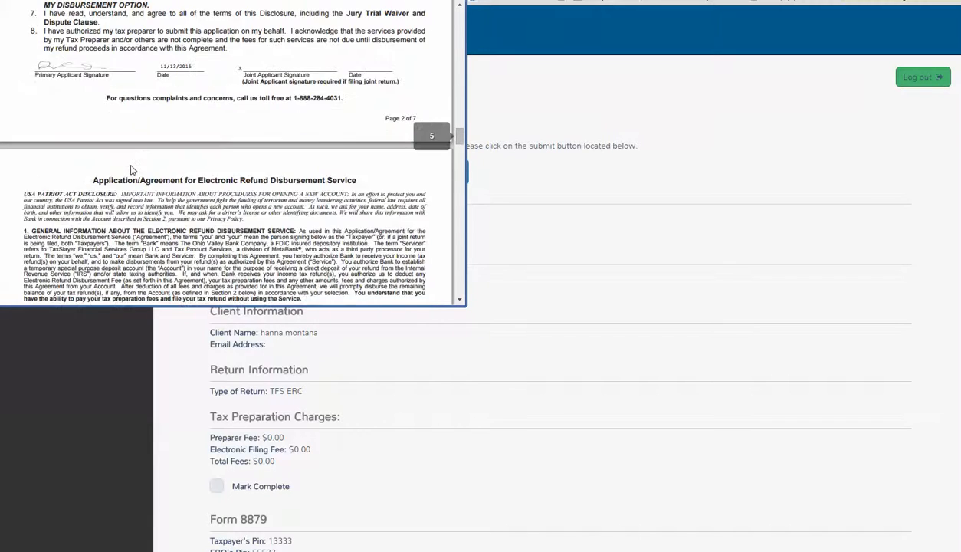
pyautogui.scroll(1, 130, 170)
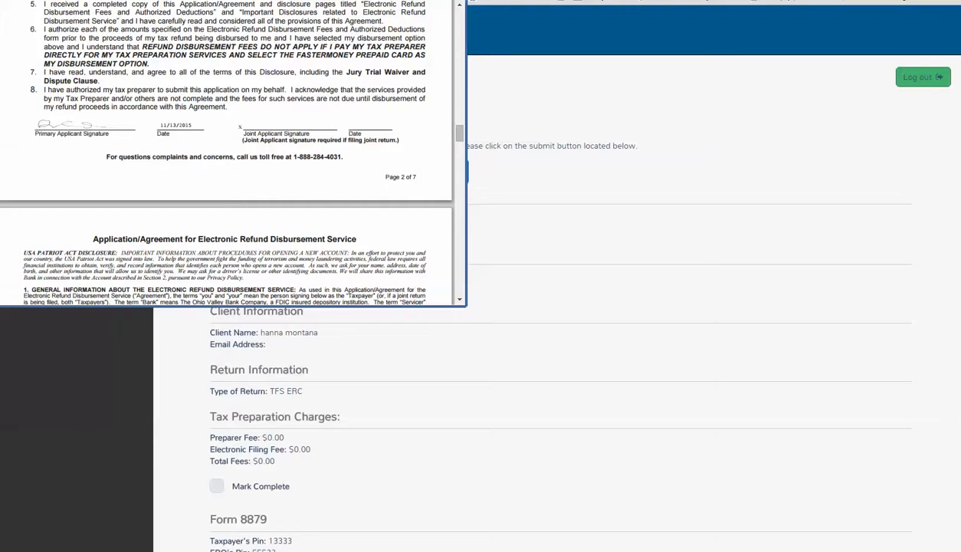
pyautogui.click(450, 1)
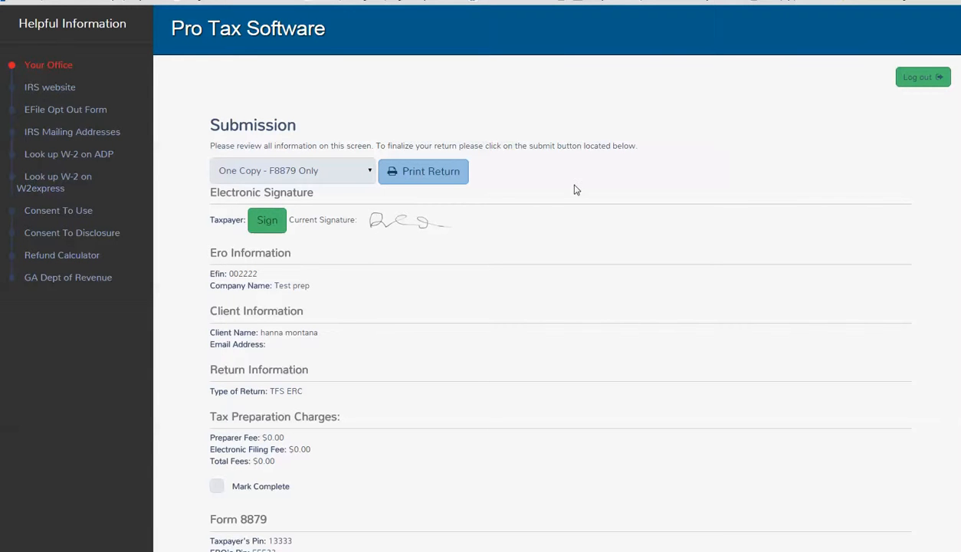
# Look over the submission page and go back to the client's calculation summary
pyautogui.scroll(-5, 663, 230)
pyautogui.scroll(5, 663, 250)
pyautogui.click(809, 0)
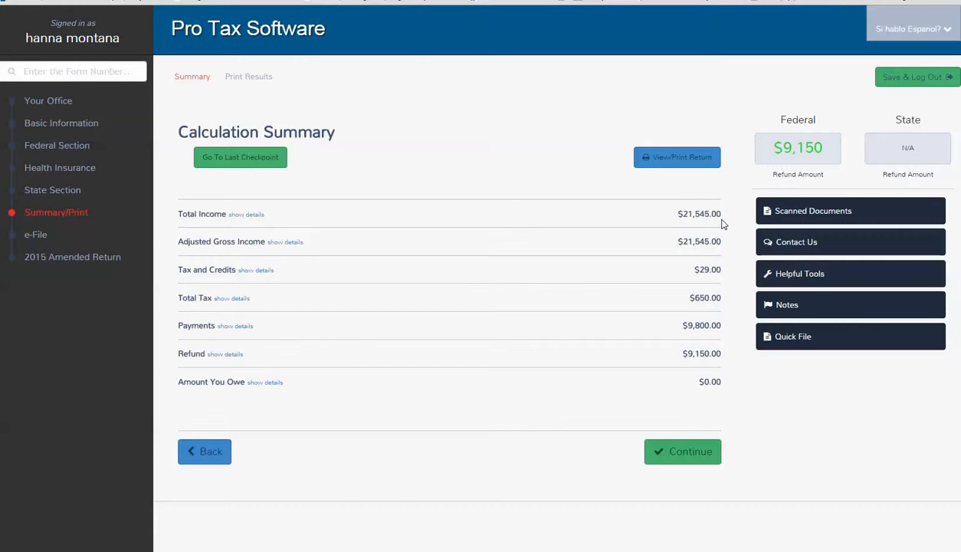
# Upload Penguins.jpg from Sample Pictures to the client's scanned documents from within the return, and close the upload page
pyautogui.click(812, 213)
pyautogui.click(129, 165)
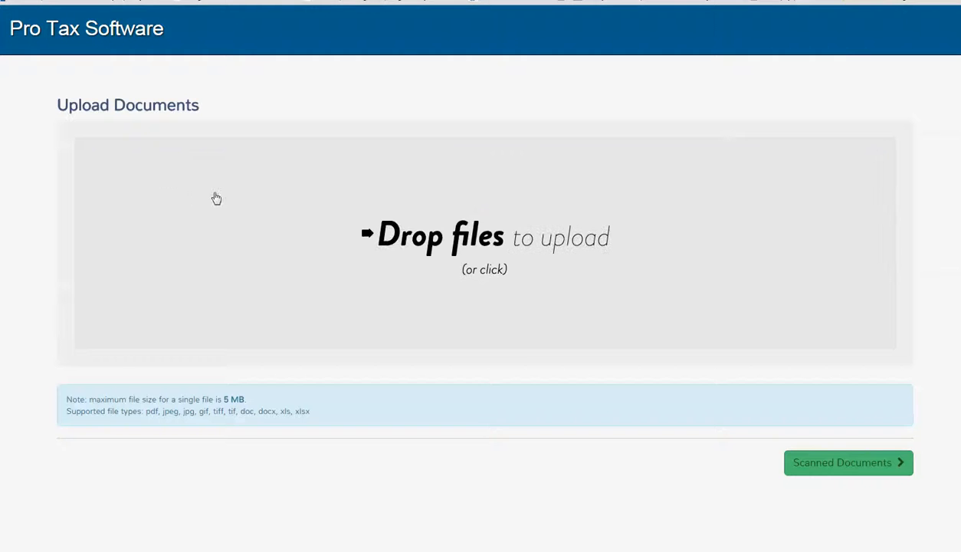
pyautogui.click(217, 198)
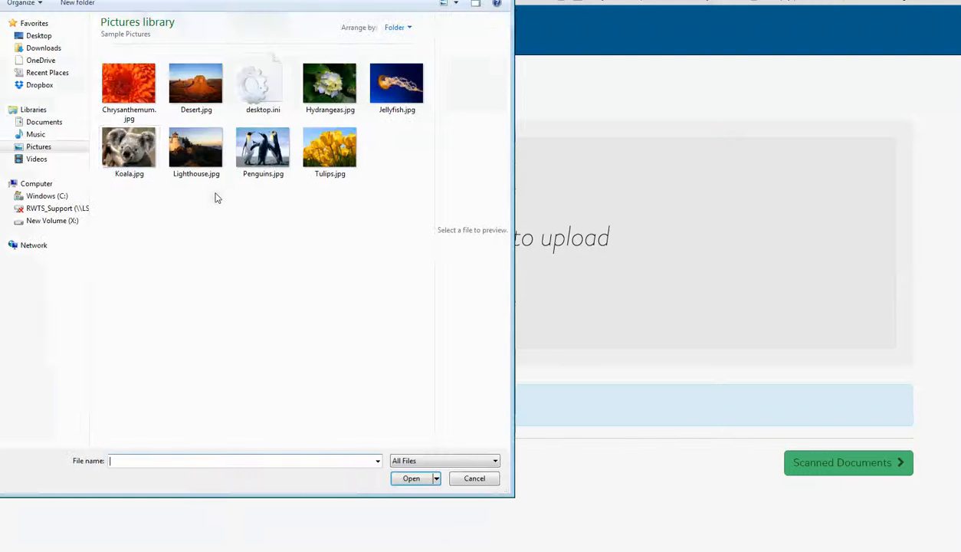
pyautogui.click(294, 161)
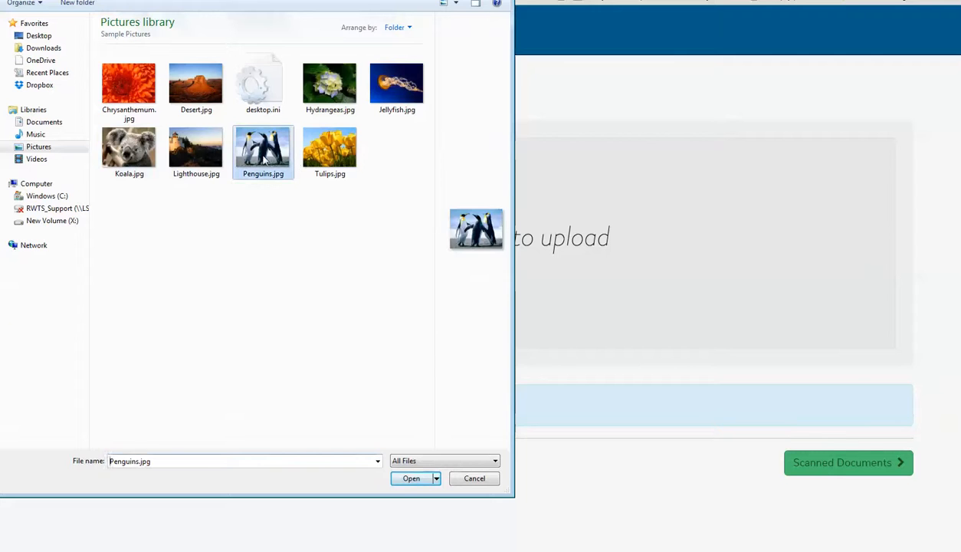
pyautogui.click(406, 481)
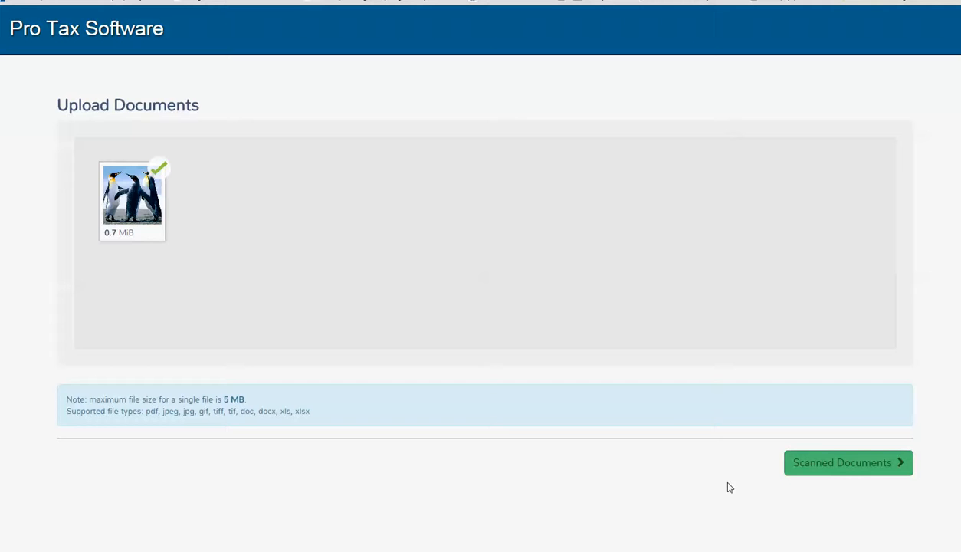
pyautogui.hotkey('ctrl', 'w')
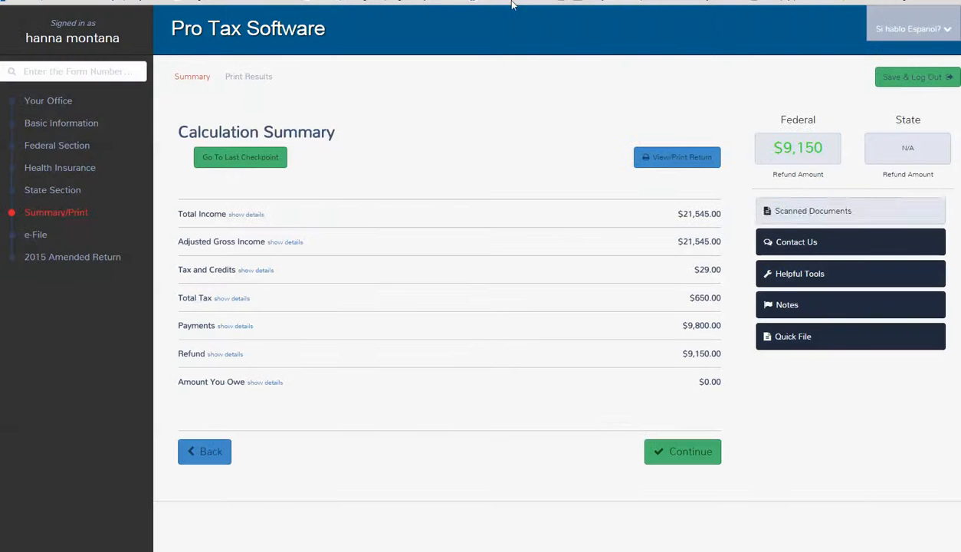